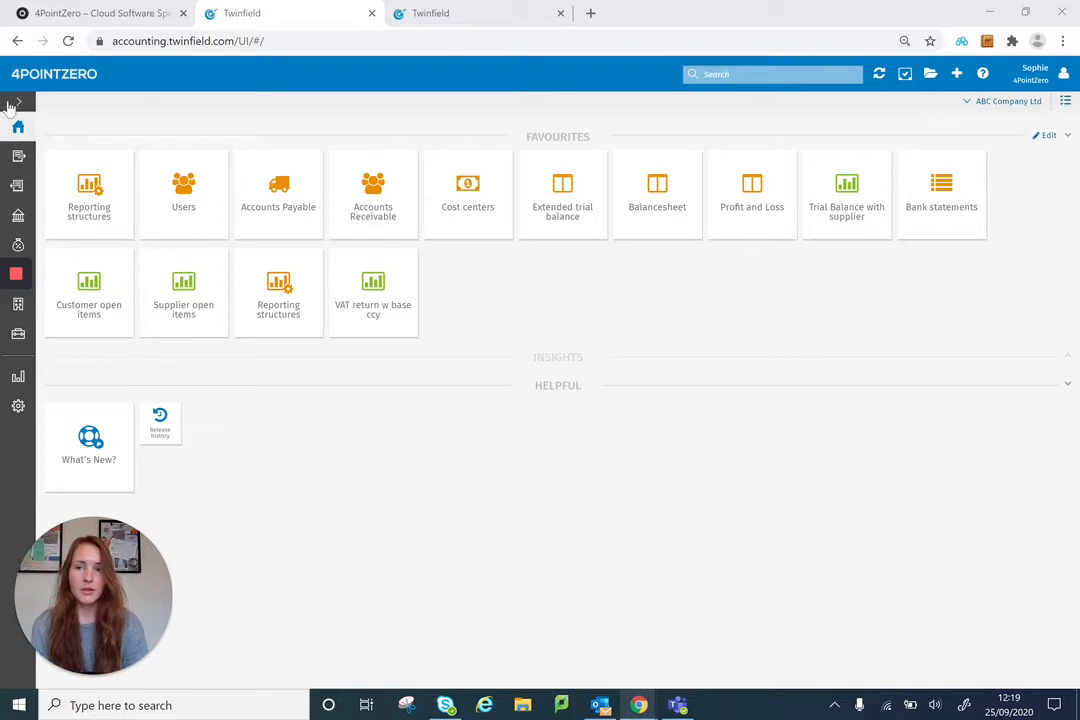
Step: Open the sales articles list and start a new article
left_click(17, 104)
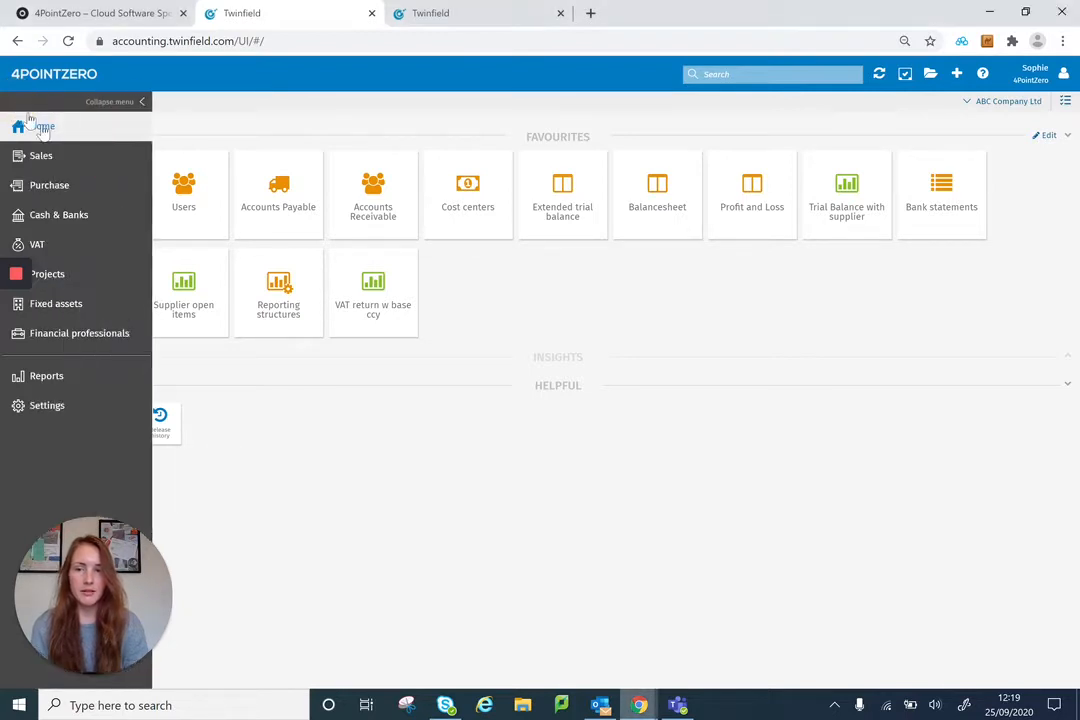
left_click(50, 160)
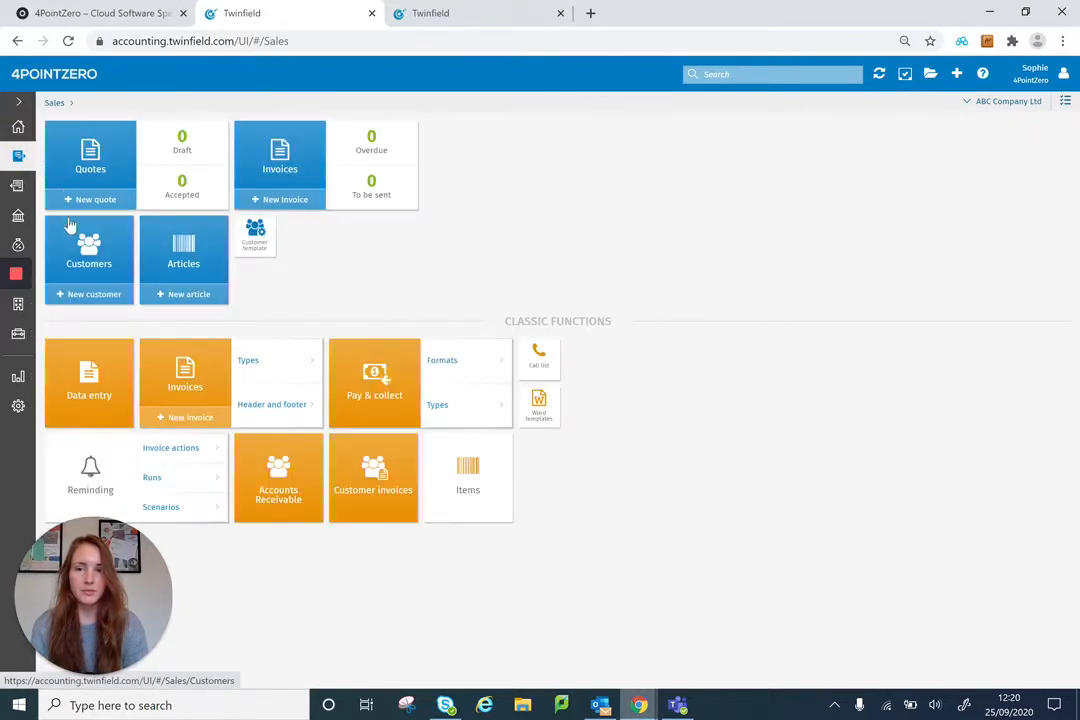
left_click(190, 268)
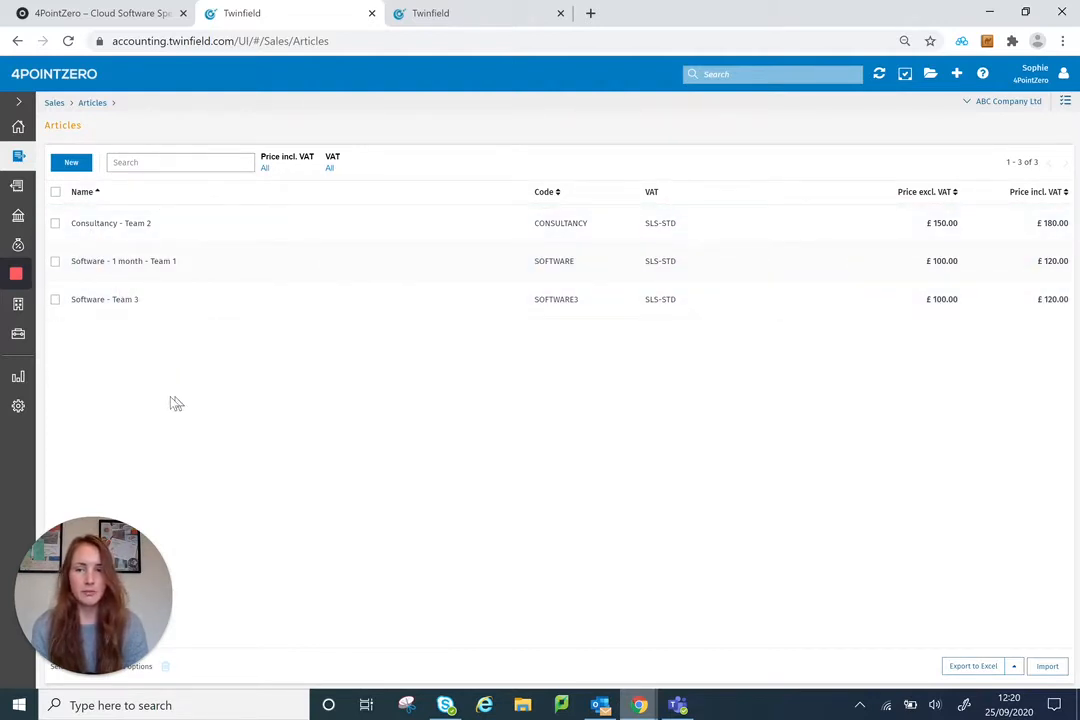
left_click(78, 166)
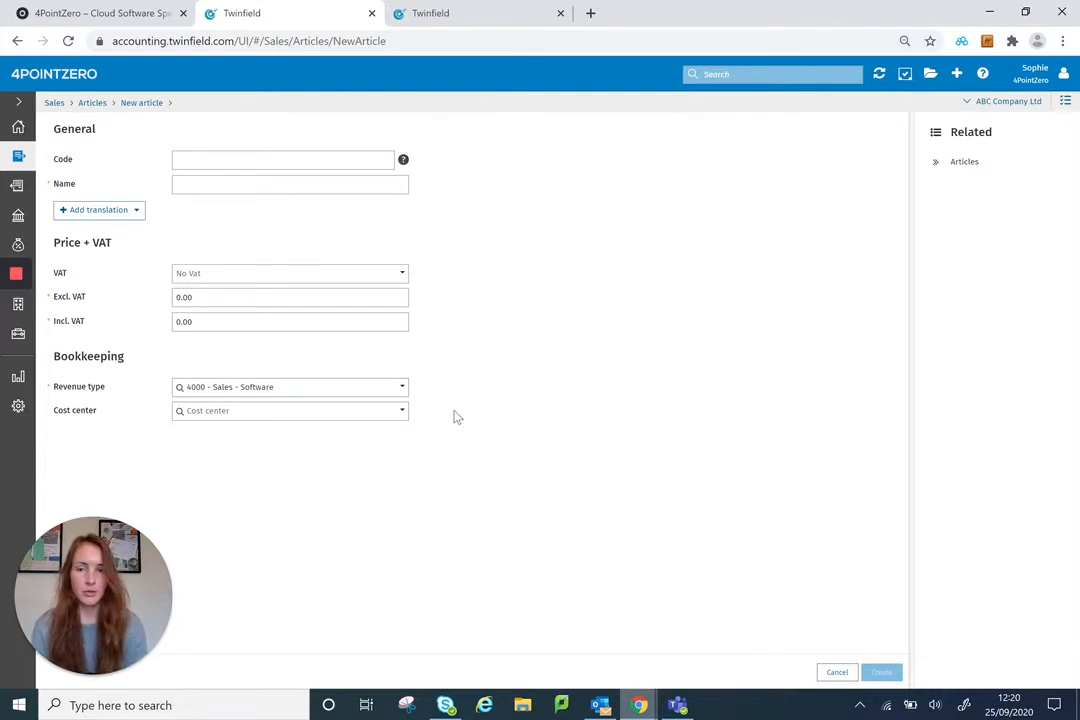
Step: Enter SOFTWARE4 as the new article's code and Software Team 4 as its name
left_click(190, 156)
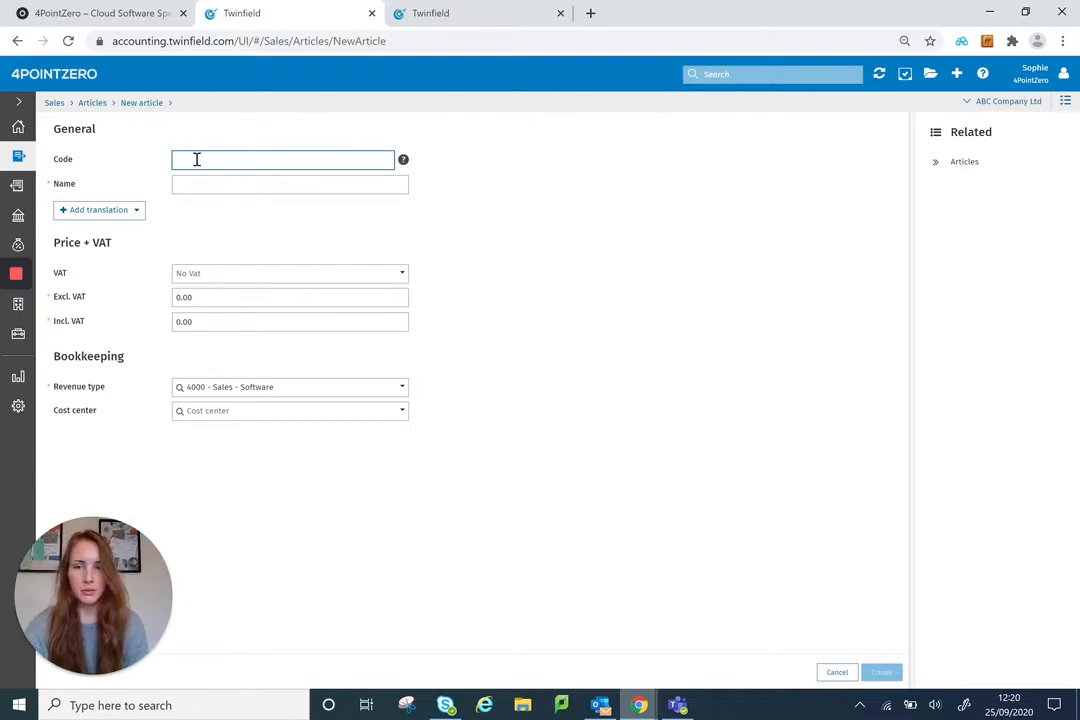
left_click(197, 157)
type("so")
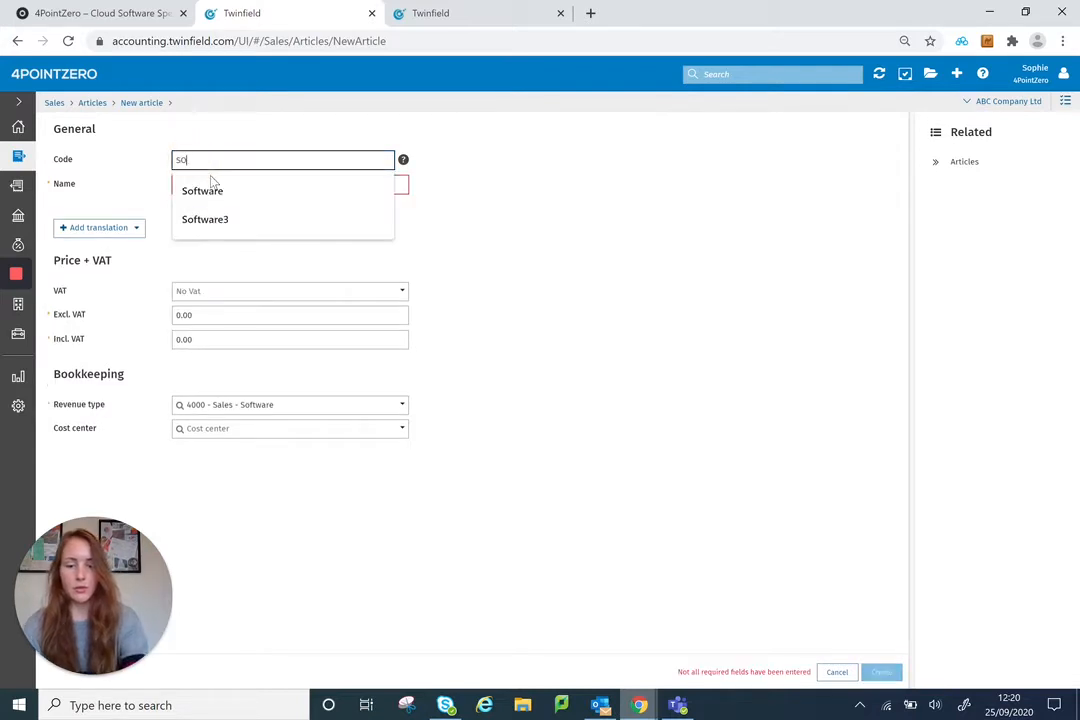
type("ftware4")
key("Tab")
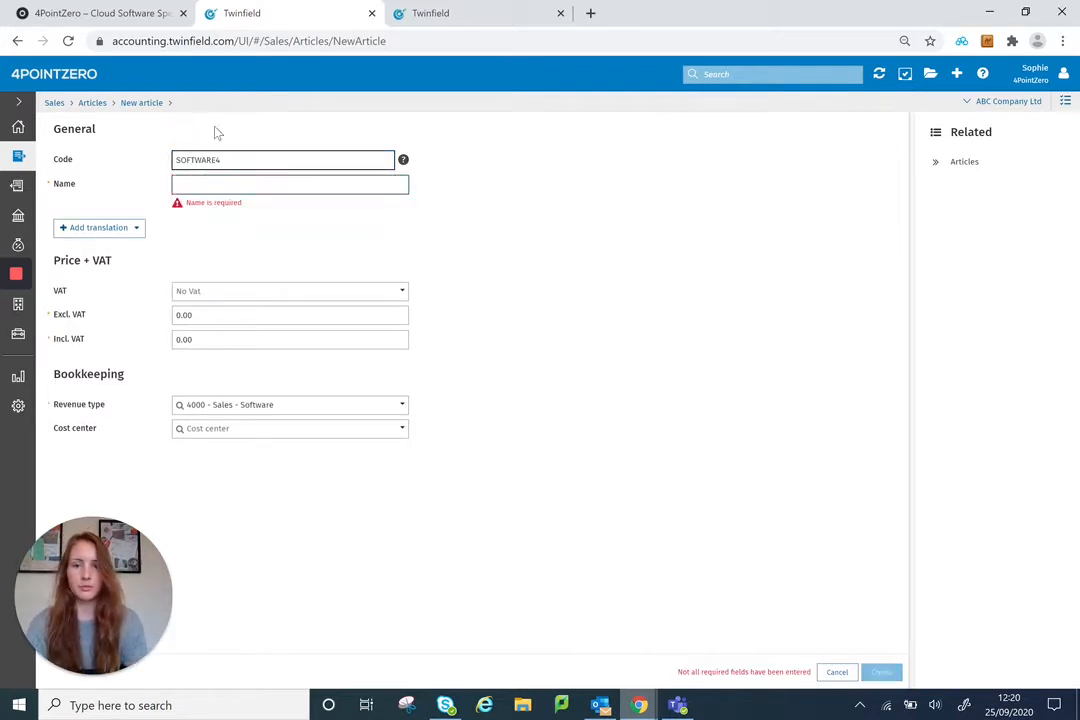
left_click(212, 186)
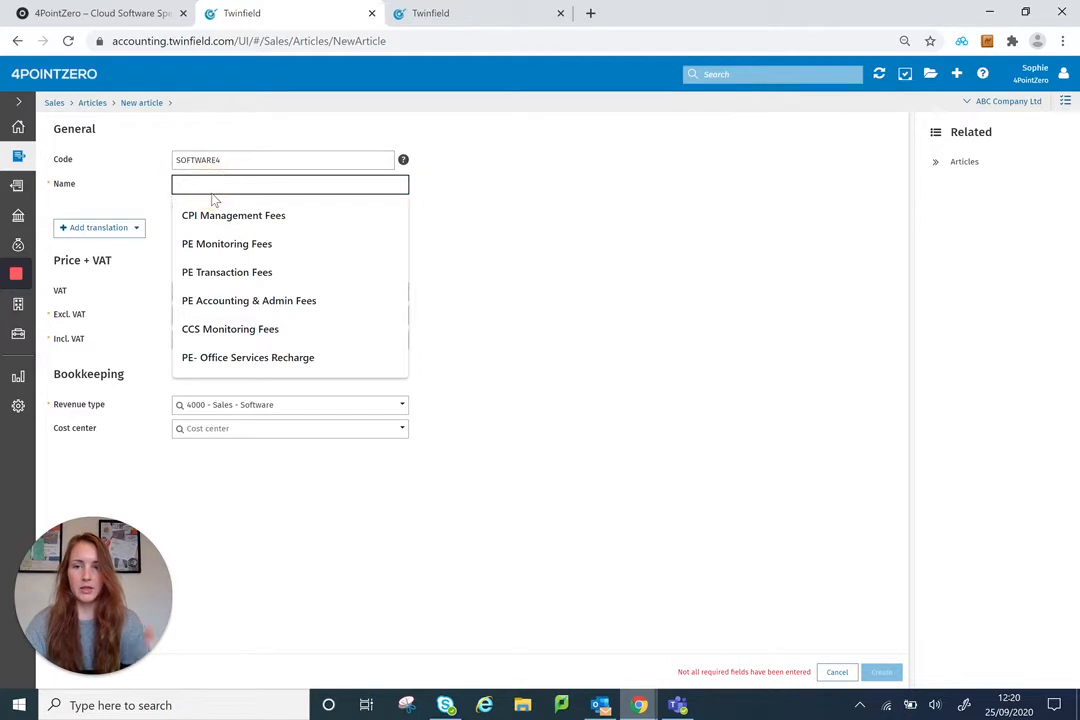
type("Software ")
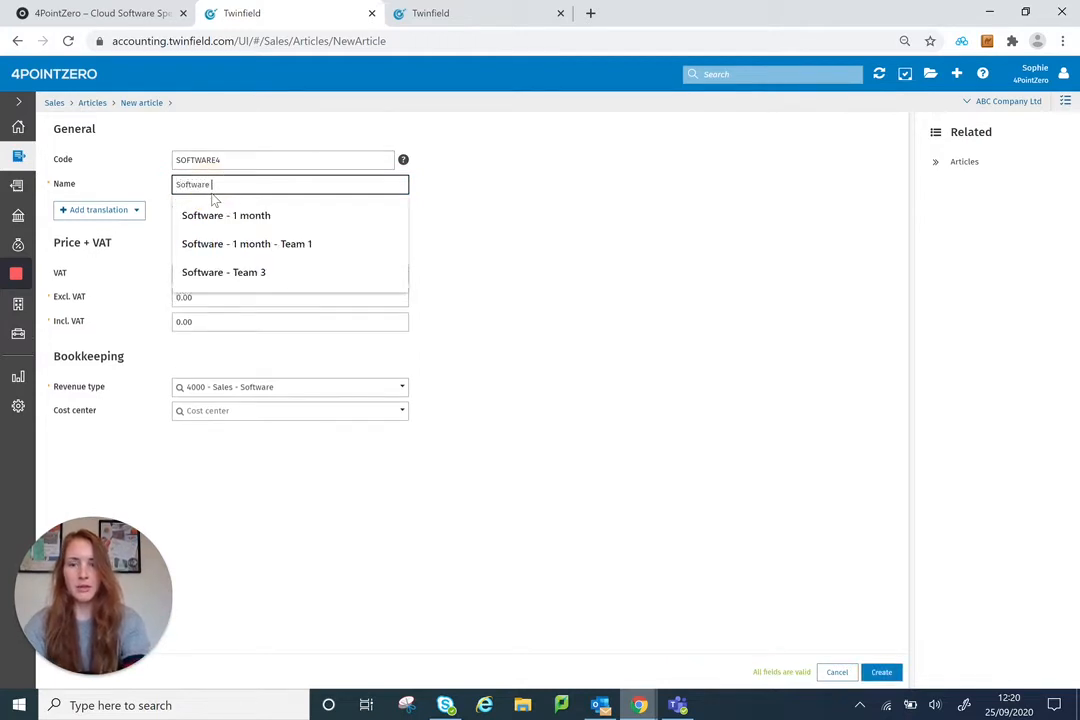
type("-")
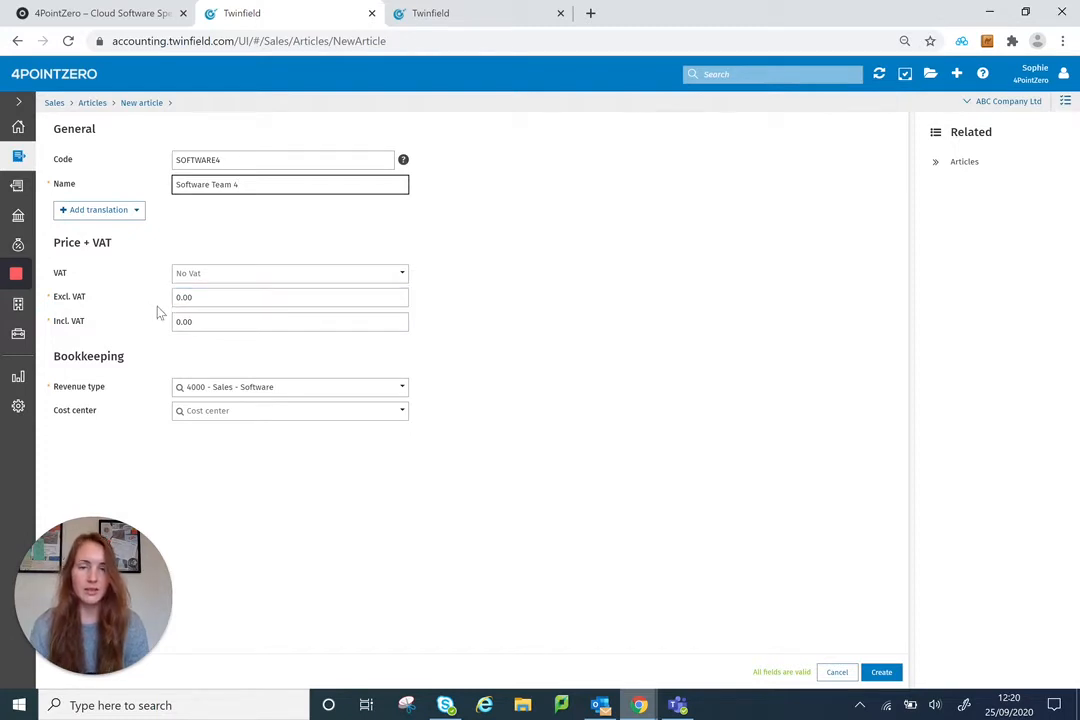
Step: Set the article's VAT code to SLS-STD and its price excluding VAT to 80
left_click(186, 298)
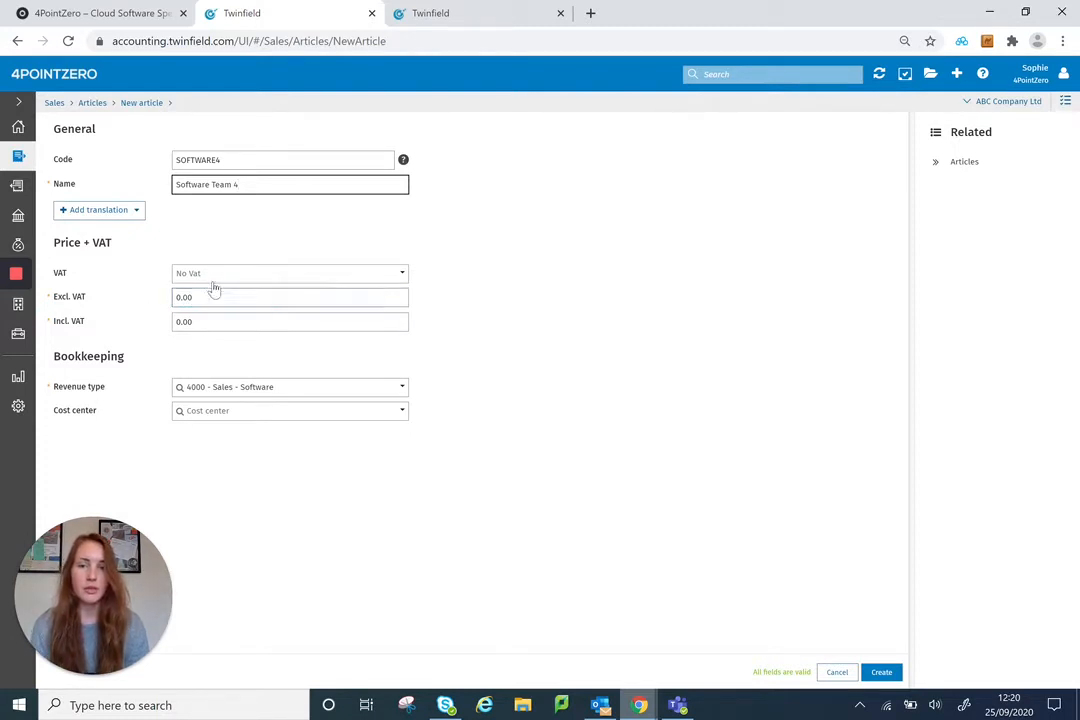
left_click(201, 276)
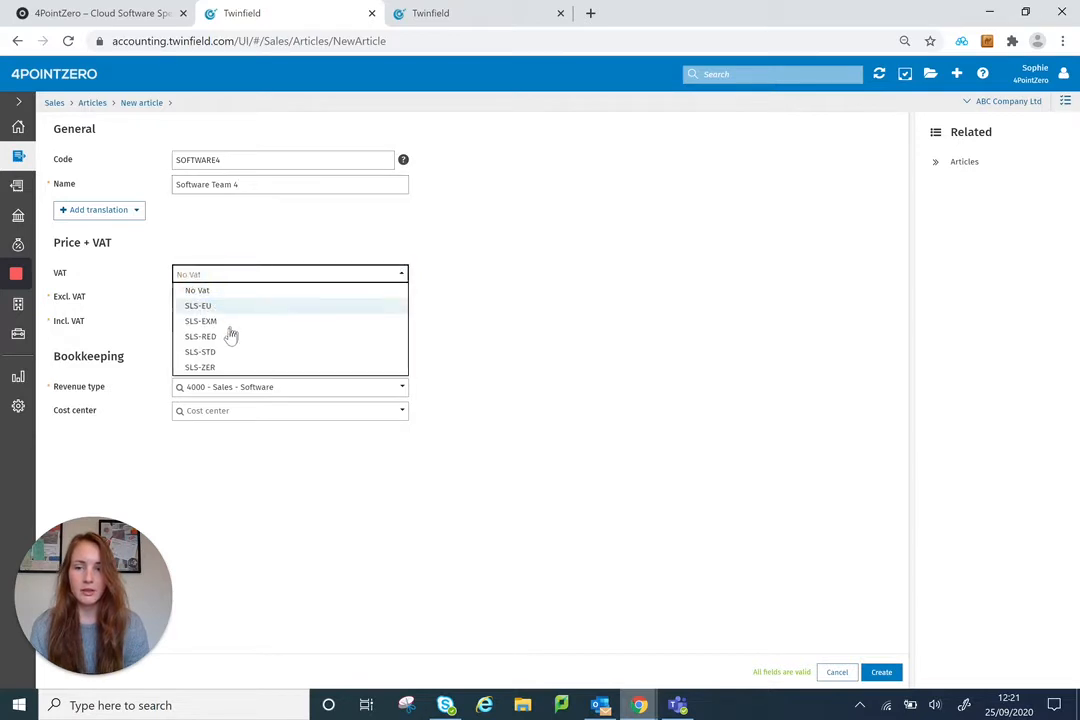
left_click(221, 354)
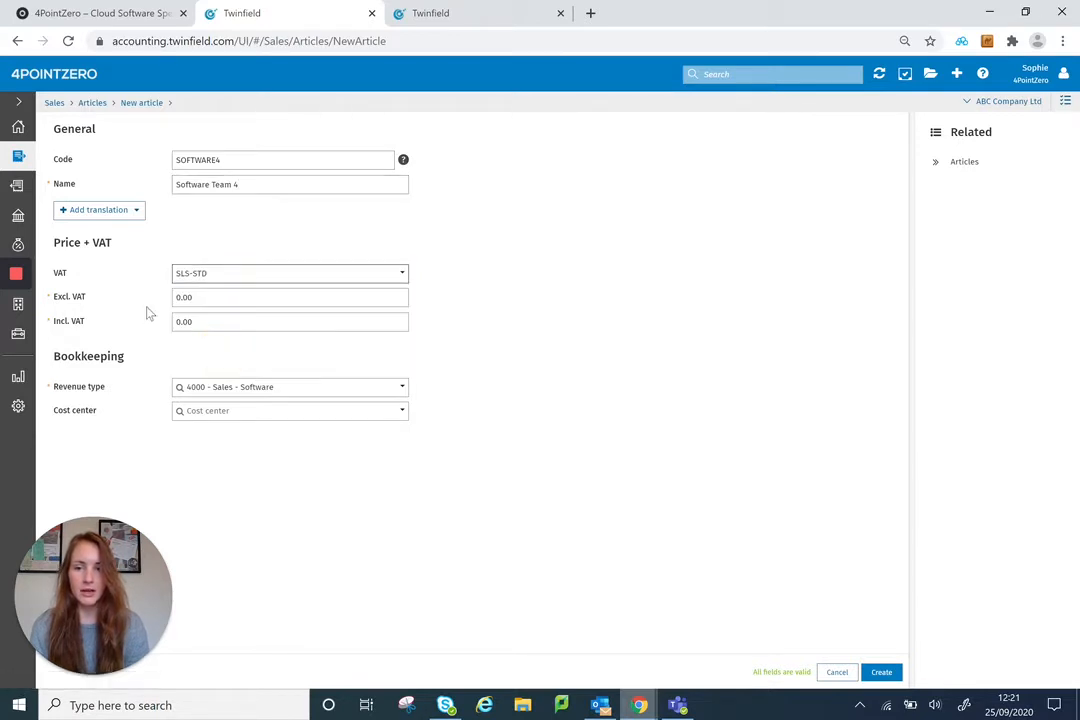
left_click(198, 297)
double_click(173, 297)
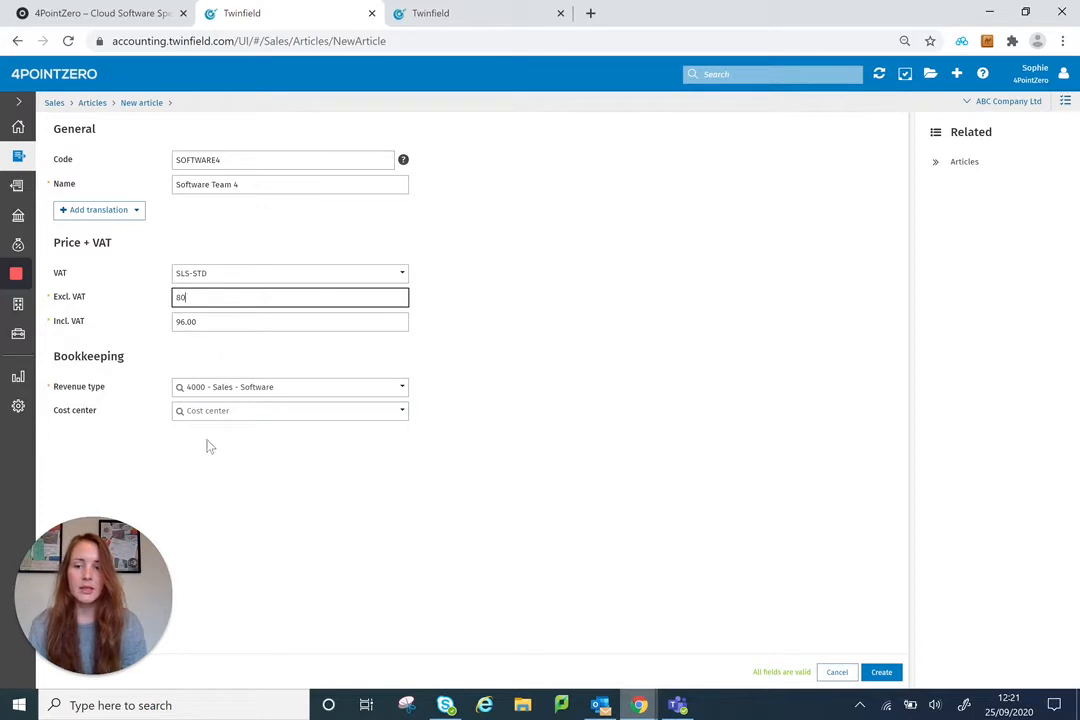
Step: Set the article's revenue type to 4001 - Sales - Consultancy
left_click(241, 388)
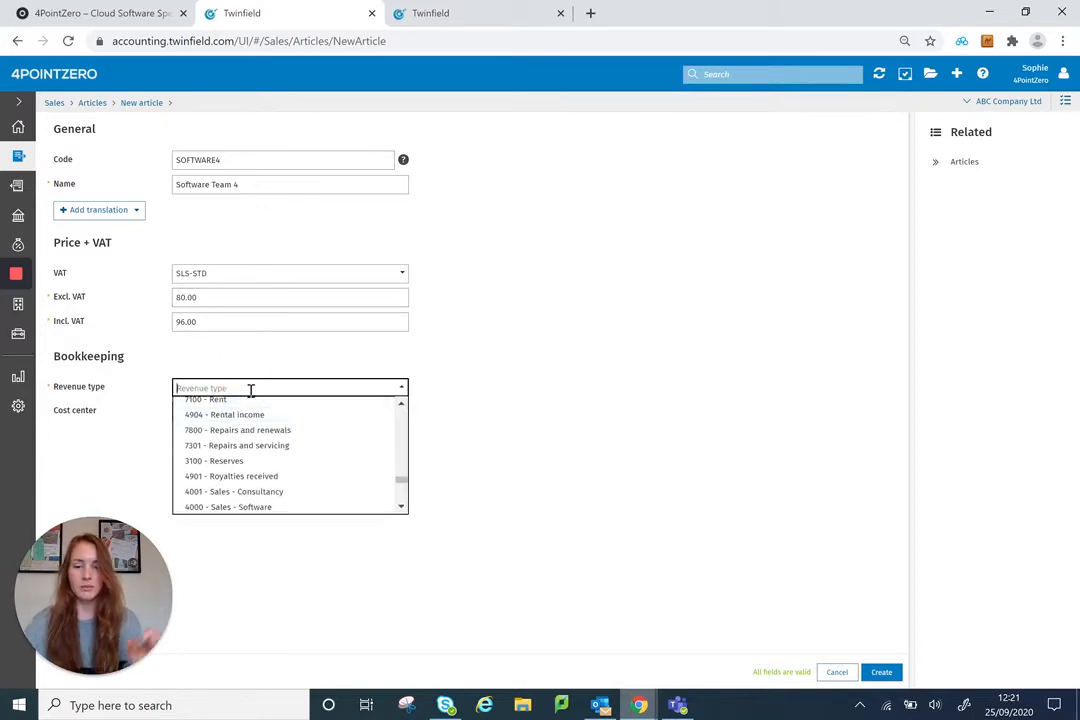
type("4000")
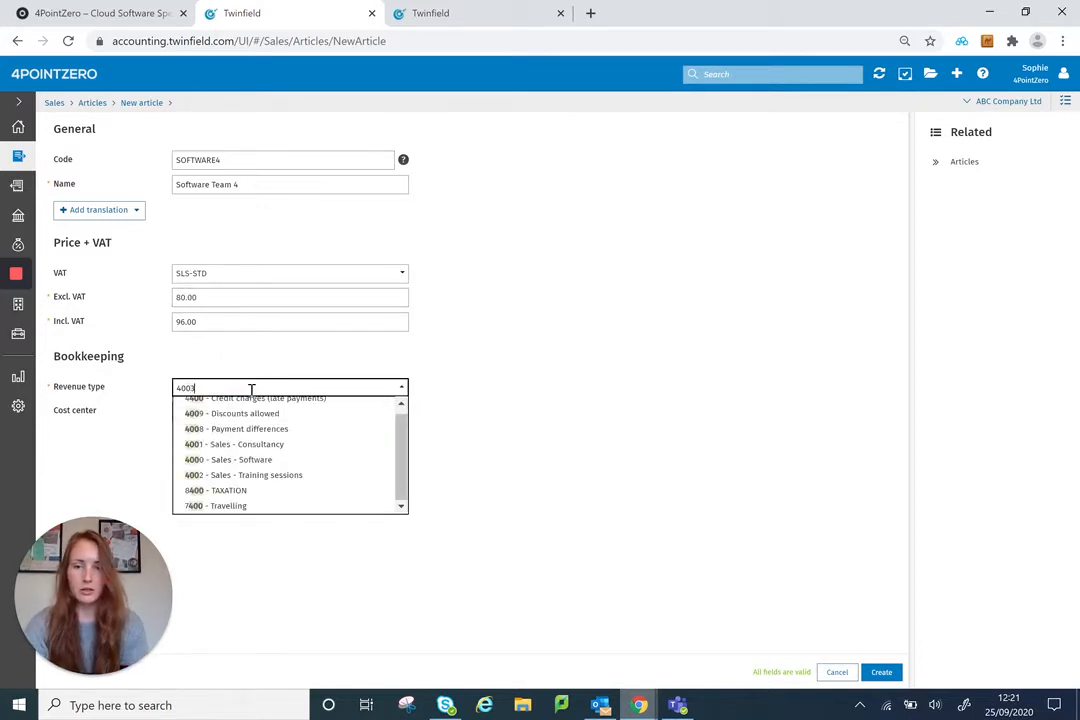
key("Return")
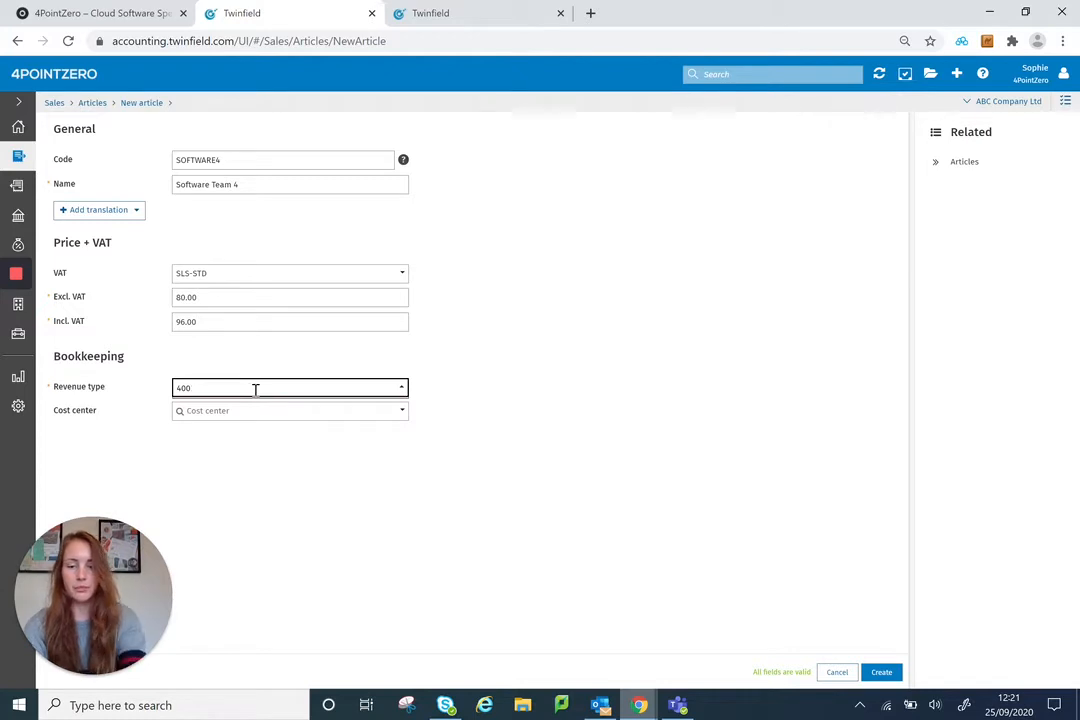
type("1")
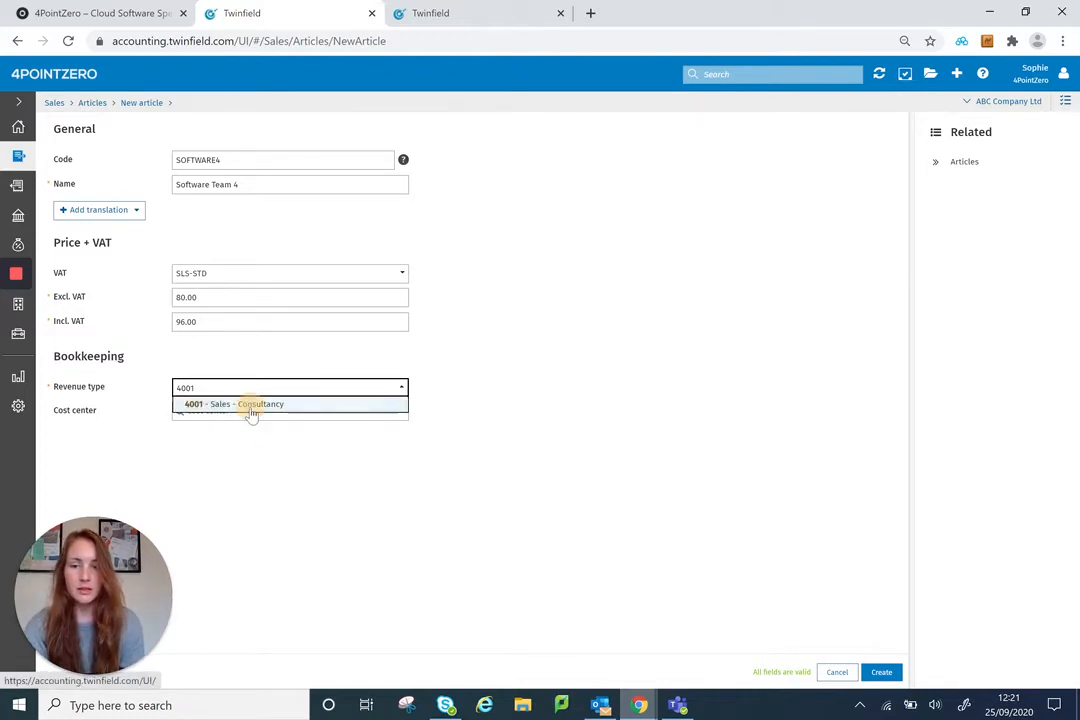
left_click(251, 404)
Step: Assign cost center CC1004 - Team 4 to the article and create it
left_click(221, 420)
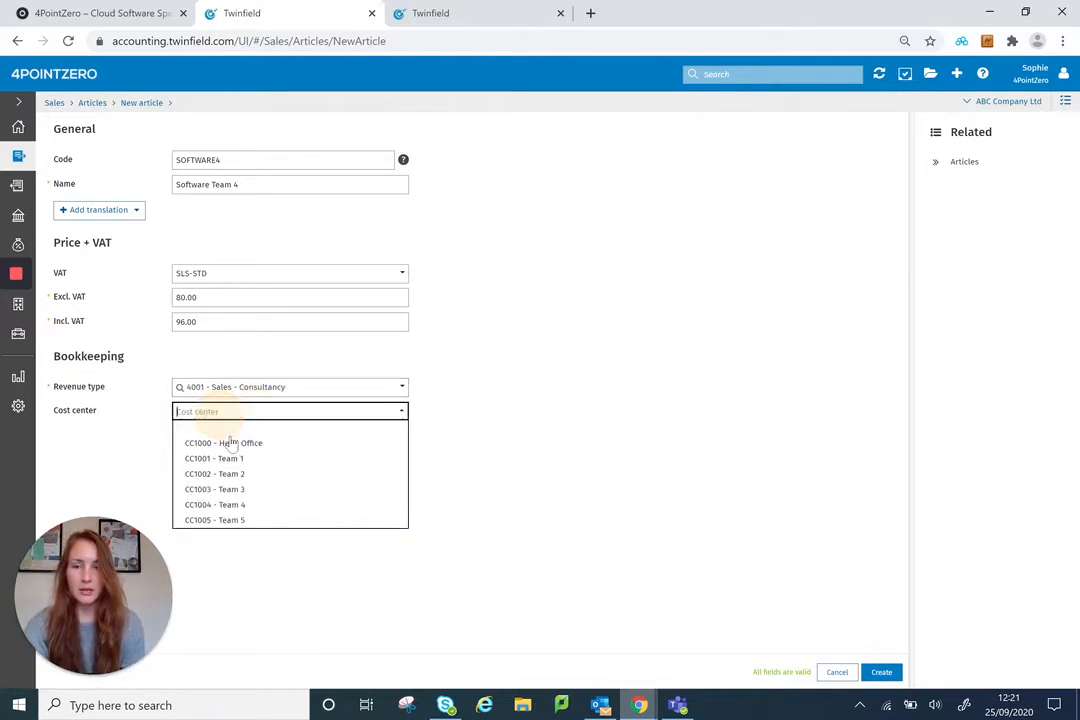
left_click(268, 506)
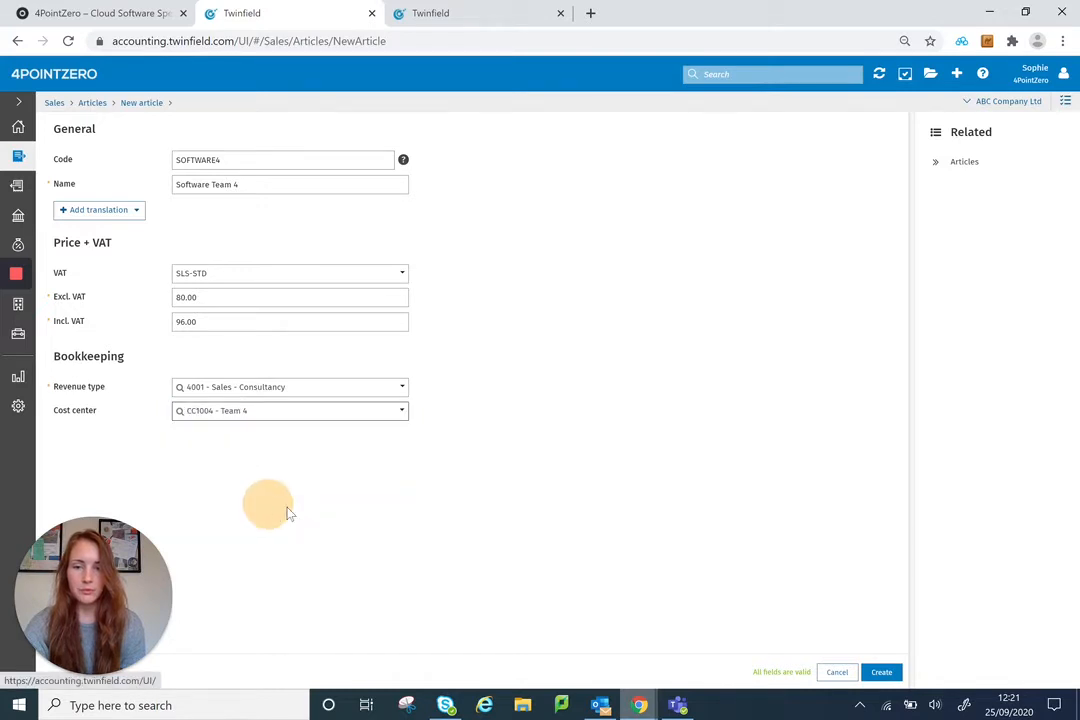
left_click(884, 674)
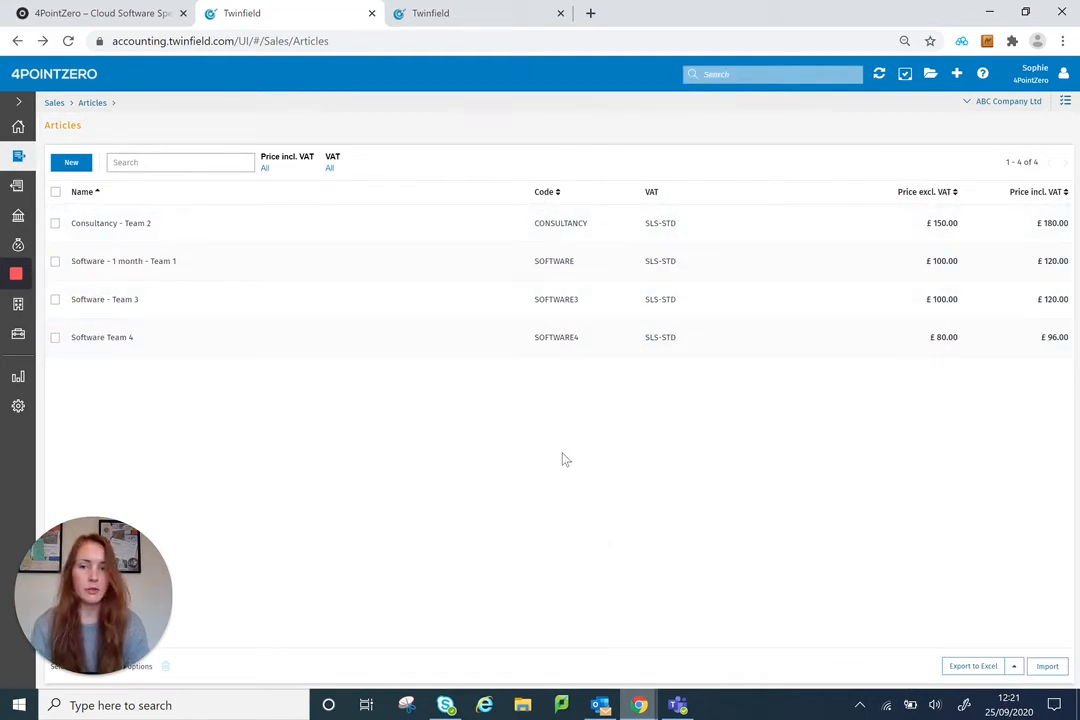
Step: Start a new sales invoice and select Customer 1 as its customer
left_click(18, 160)
left_click(282, 152)
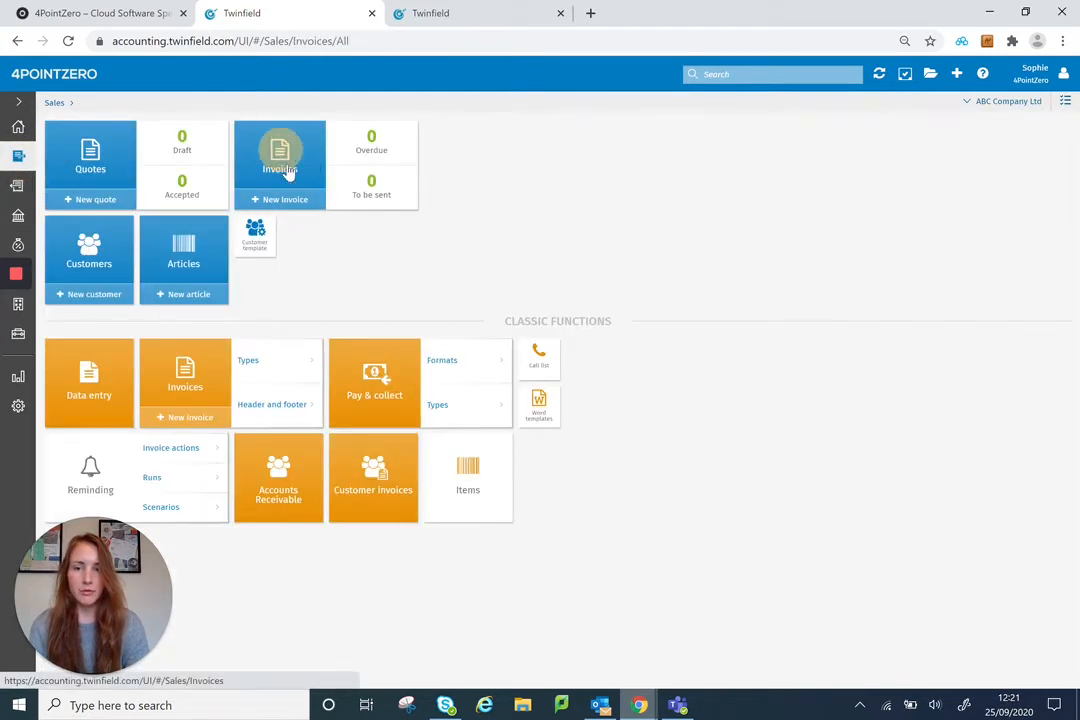
left_click(71, 178)
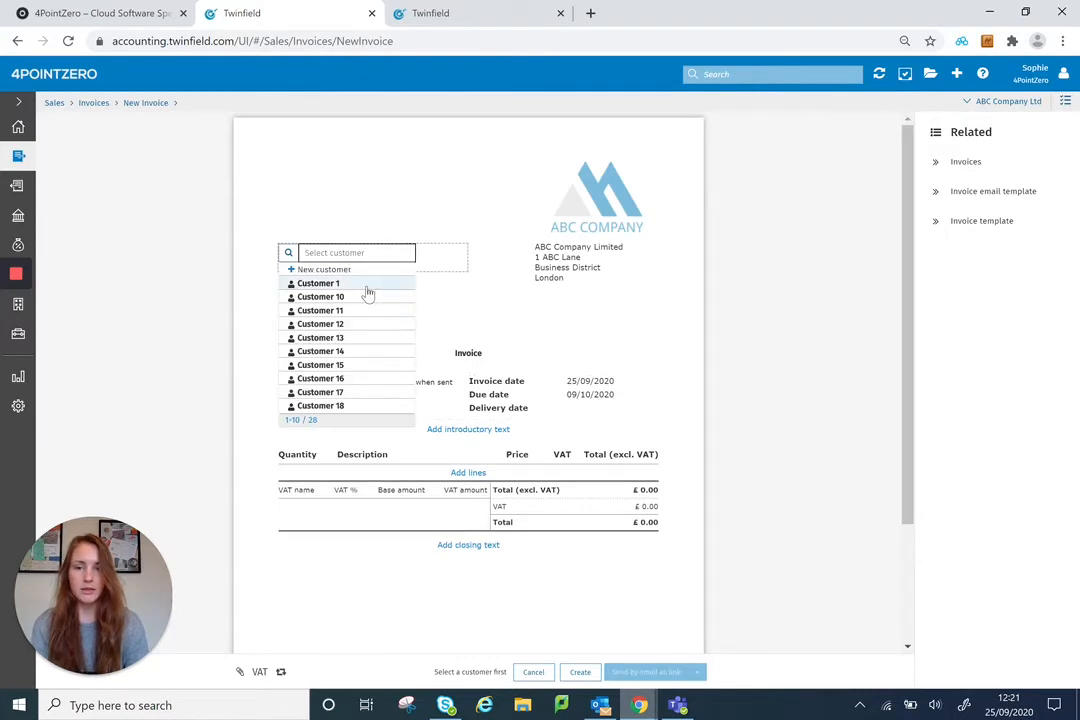
left_click(364, 286)
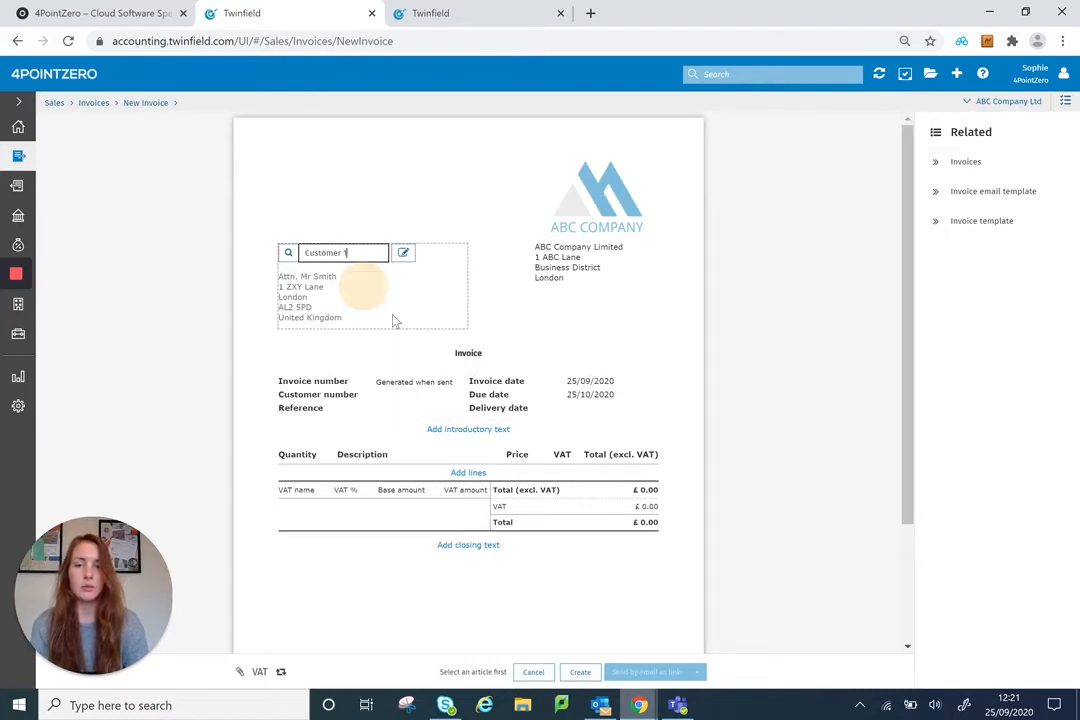
Step: Add an invoice line with quantity 1 of the article Consultancy - Team 2
left_click(474, 473)
scroll(325, 455, "down", 2)
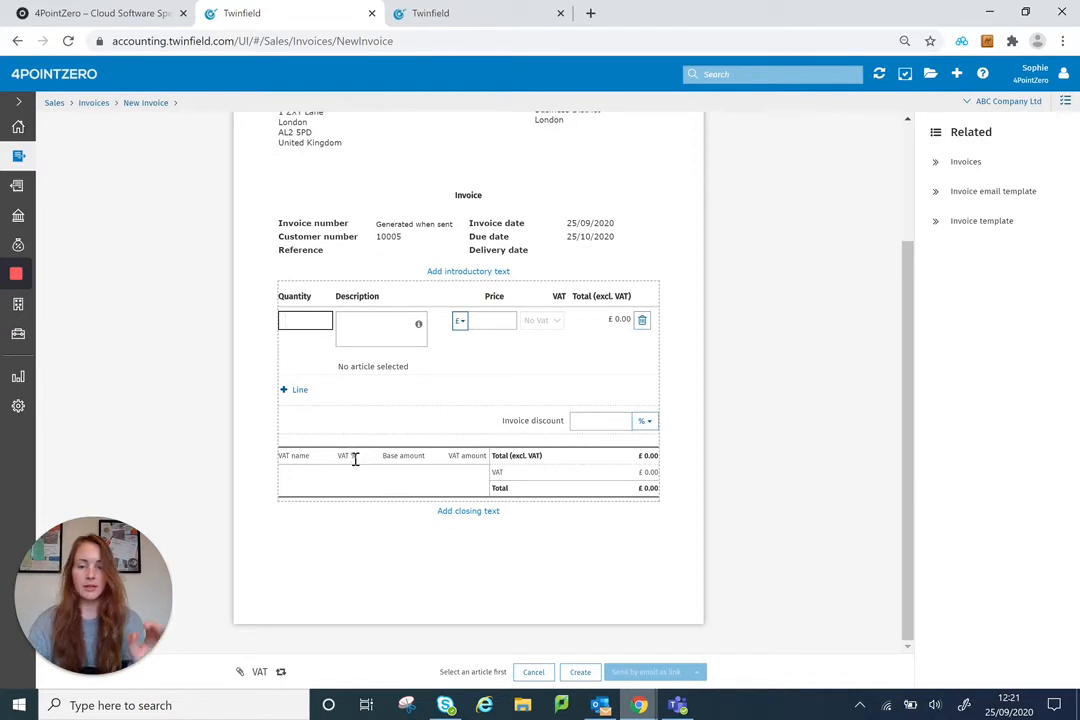
type("1")
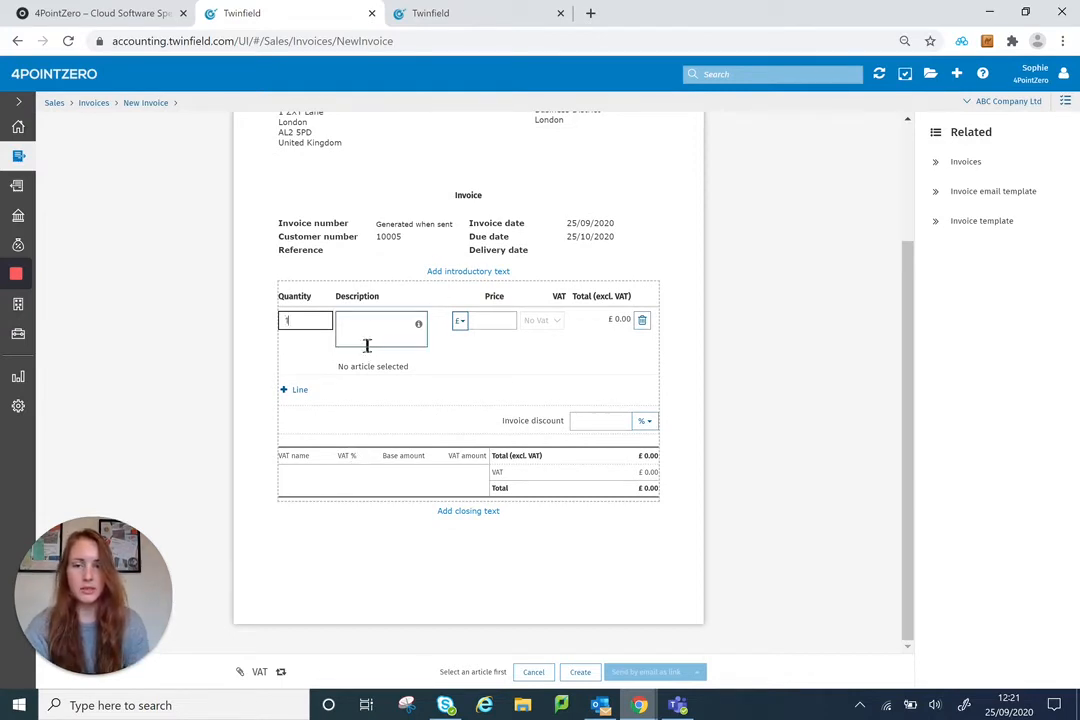
left_click(361, 327)
left_click(358, 326)
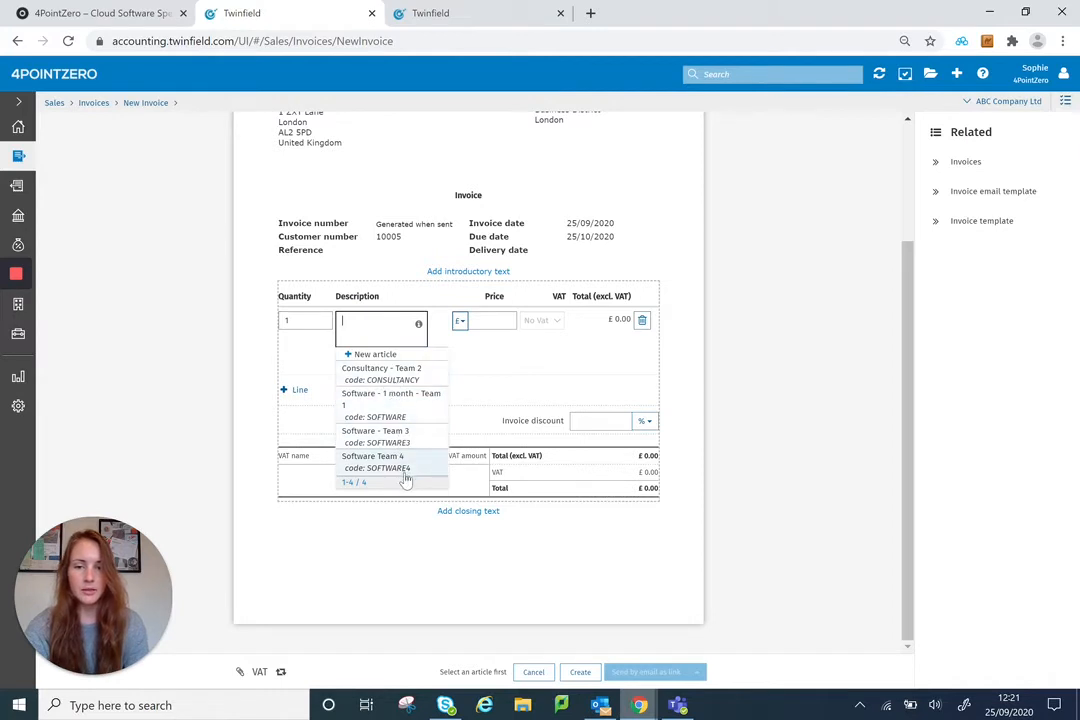
left_click(376, 374)
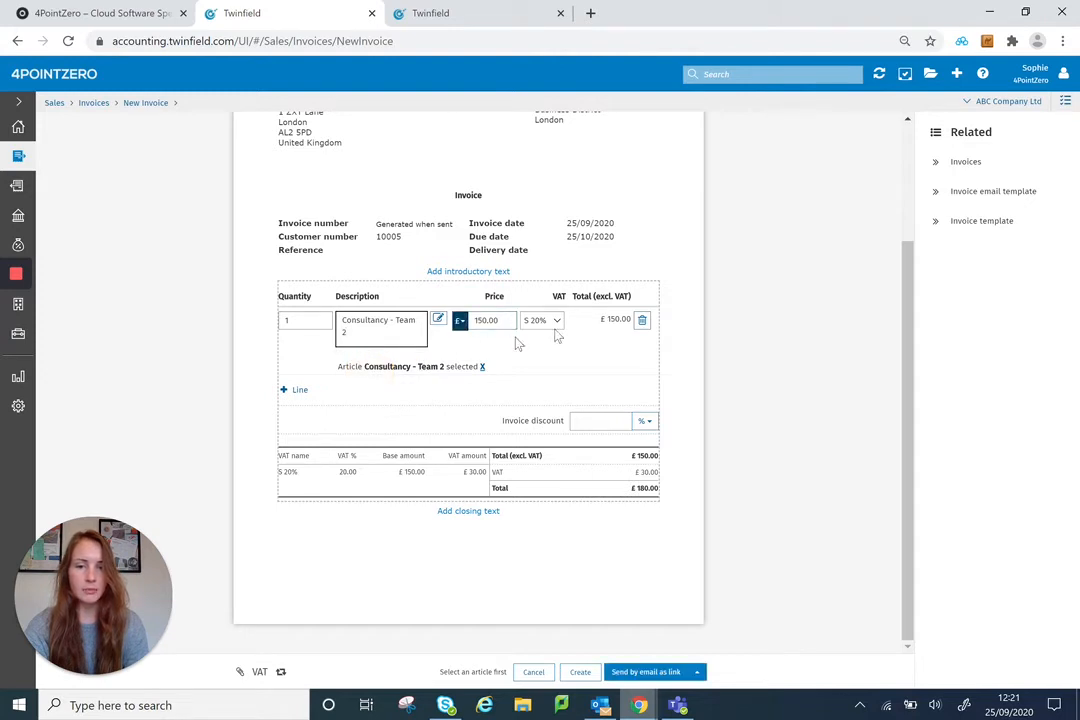
Step: Add two more invoice lines with quantity 1 each, for the articles Software - Team 3 and Software Team 4
left_click(296, 393)
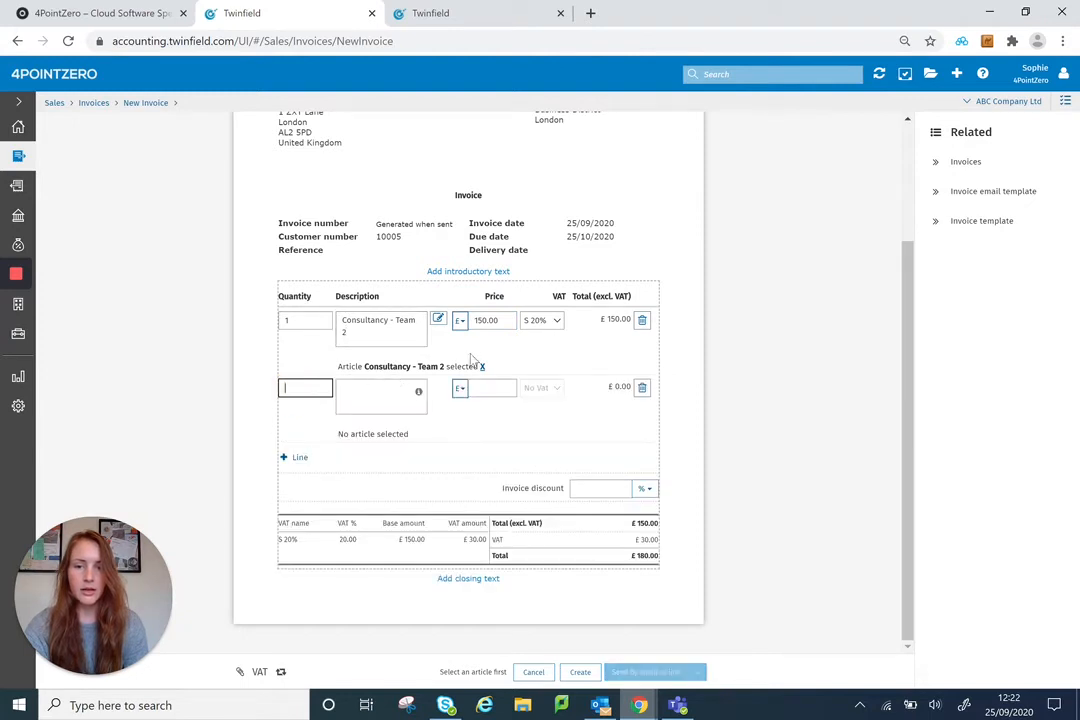
left_click(378, 395)
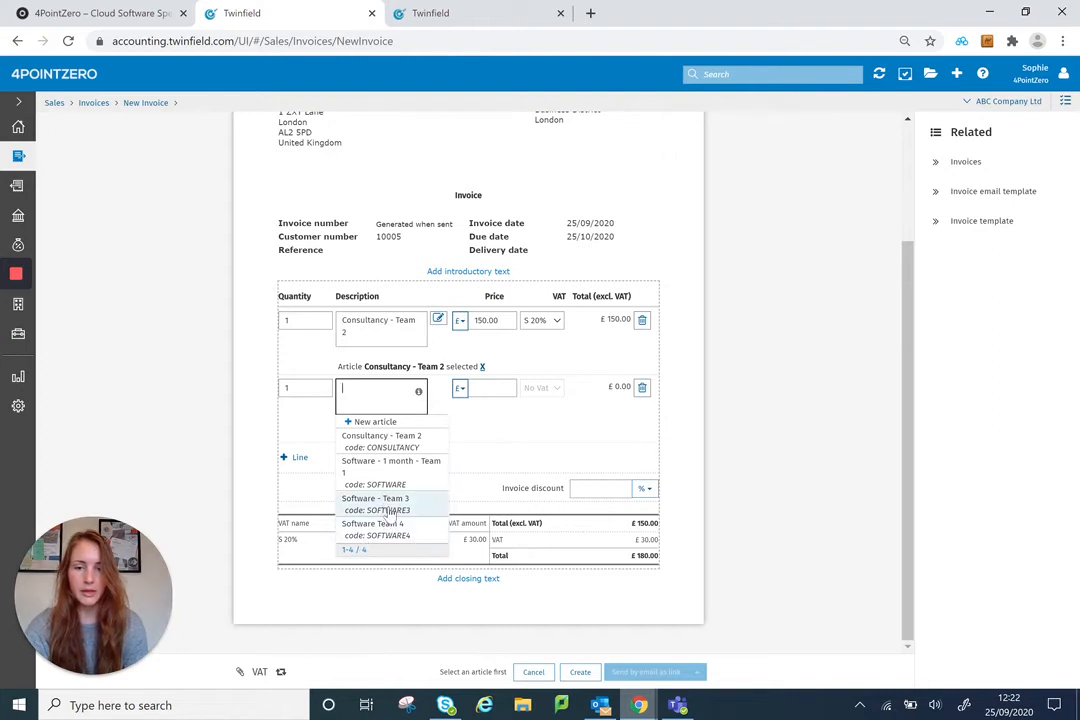
left_click(390, 505)
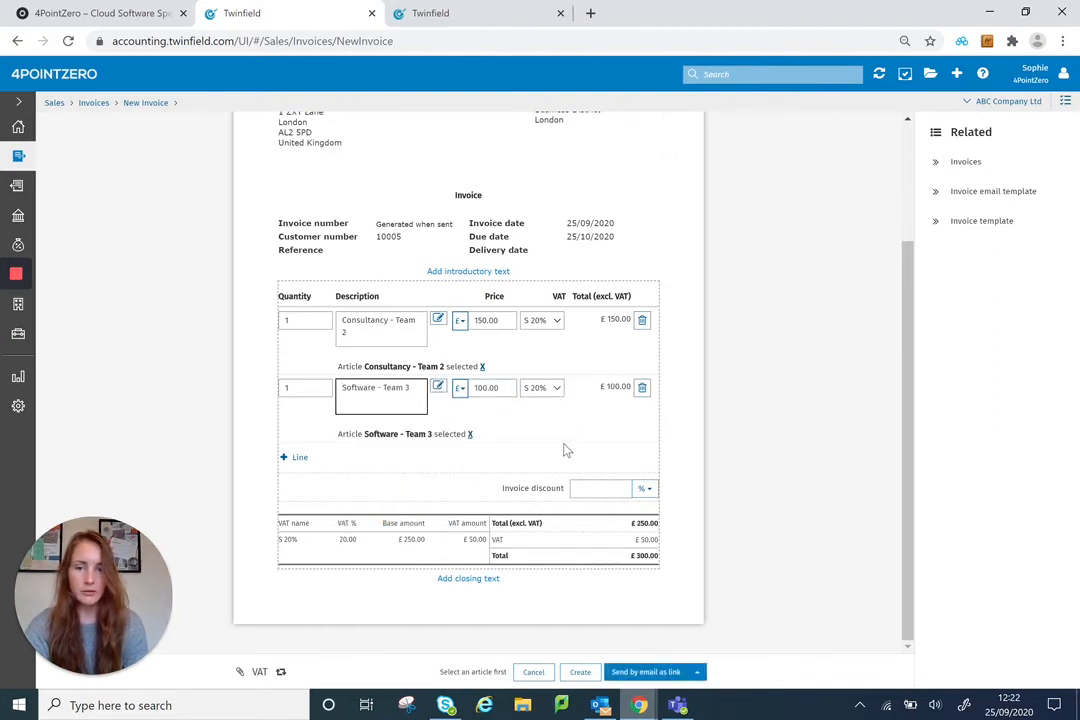
left_click(299, 458)
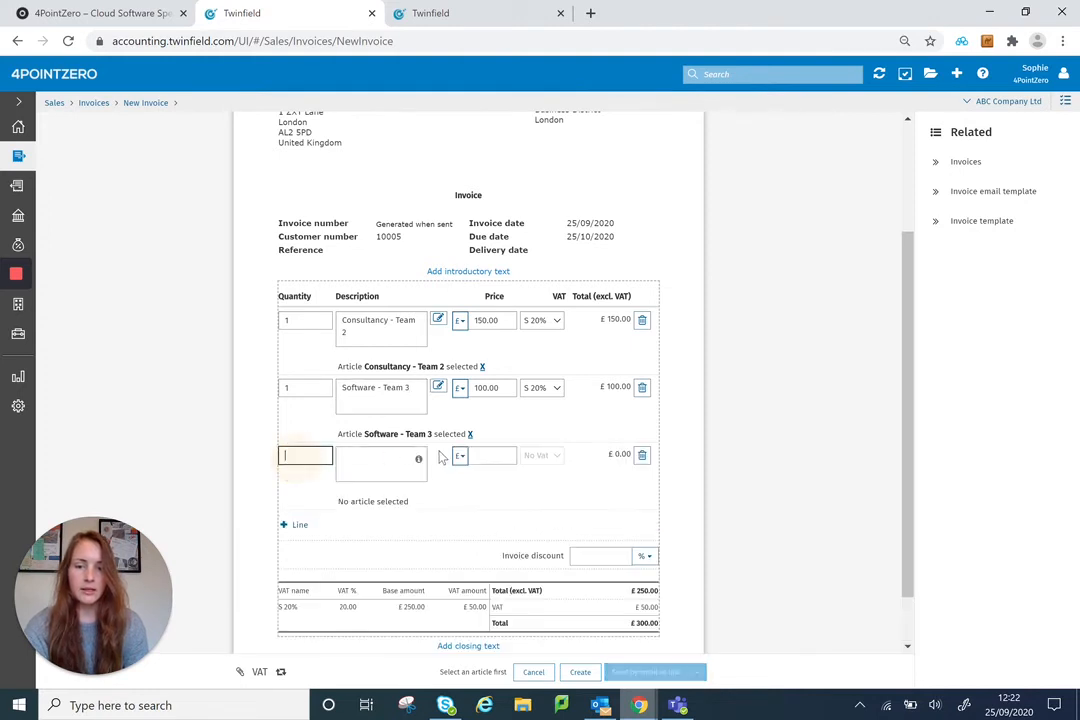
left_click(361, 405)
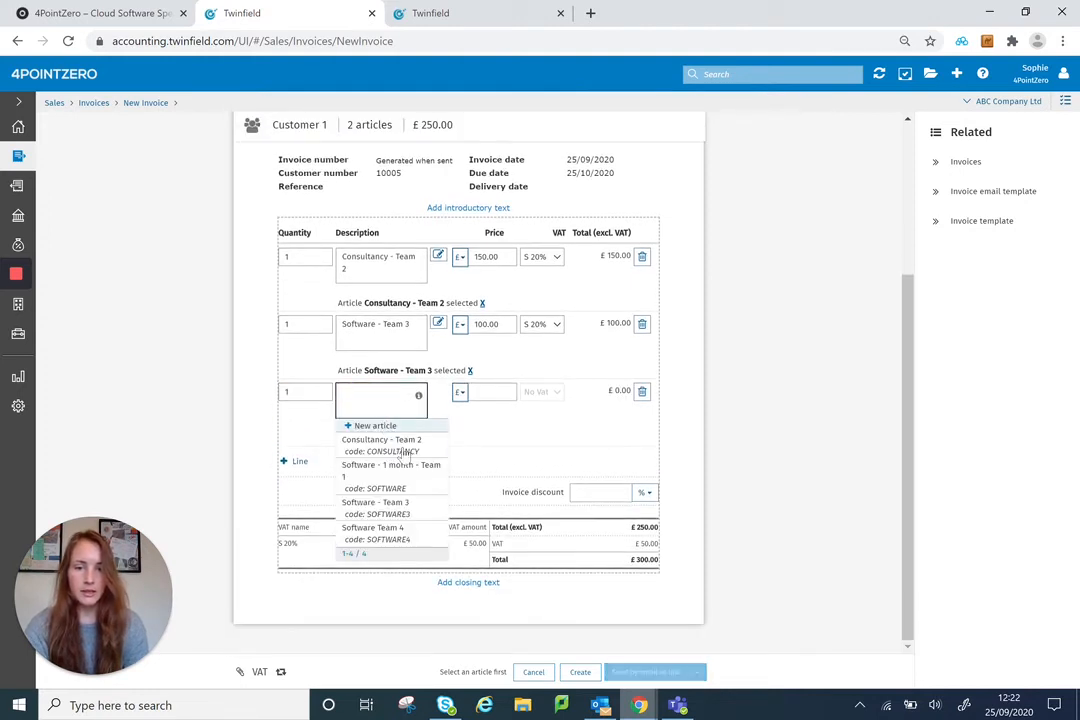
left_click(397, 530)
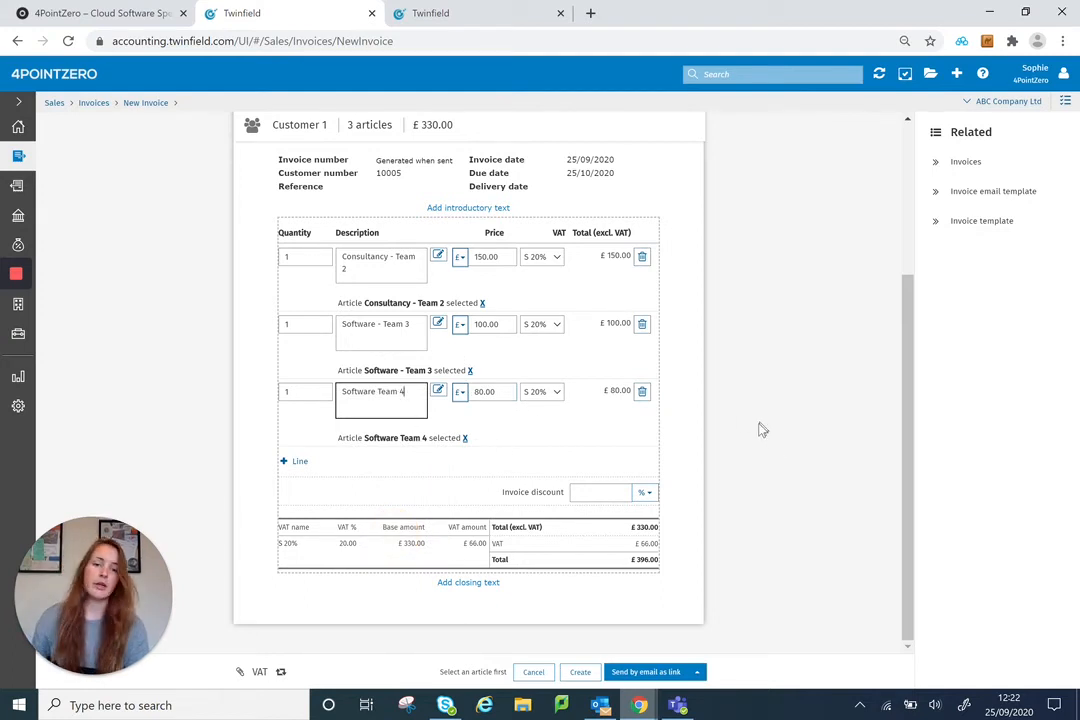
left_click(714, 407)
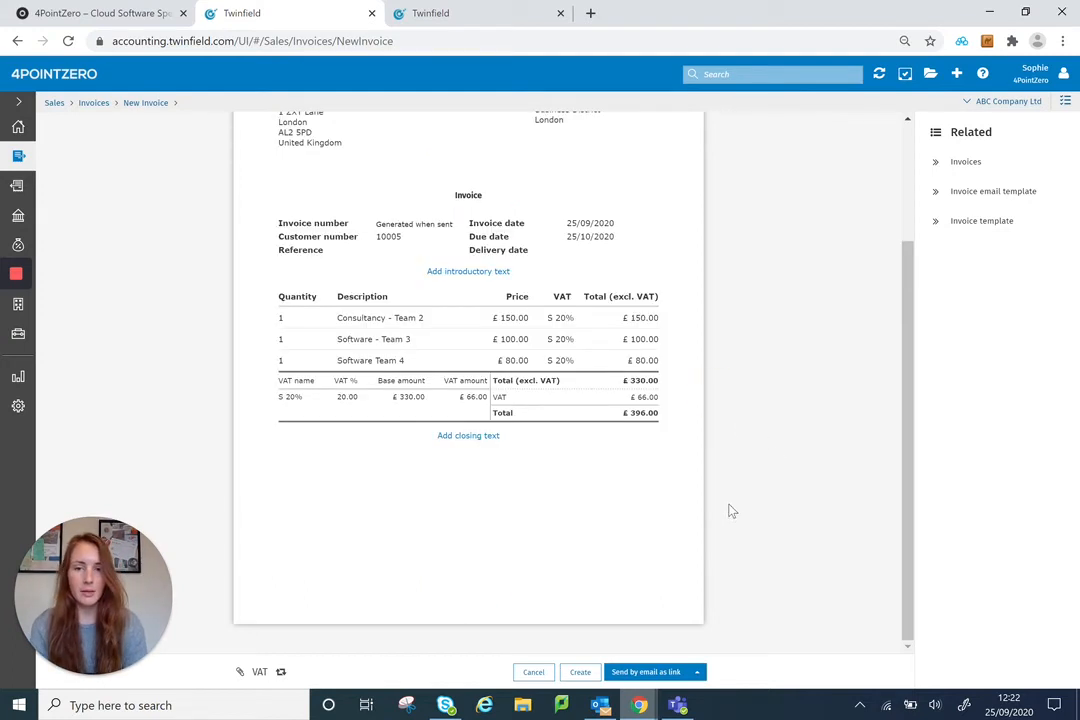
Step: Send the completed three-line invoice to Customer 1 by email as a link
scroll(456, 306, "up", 3)
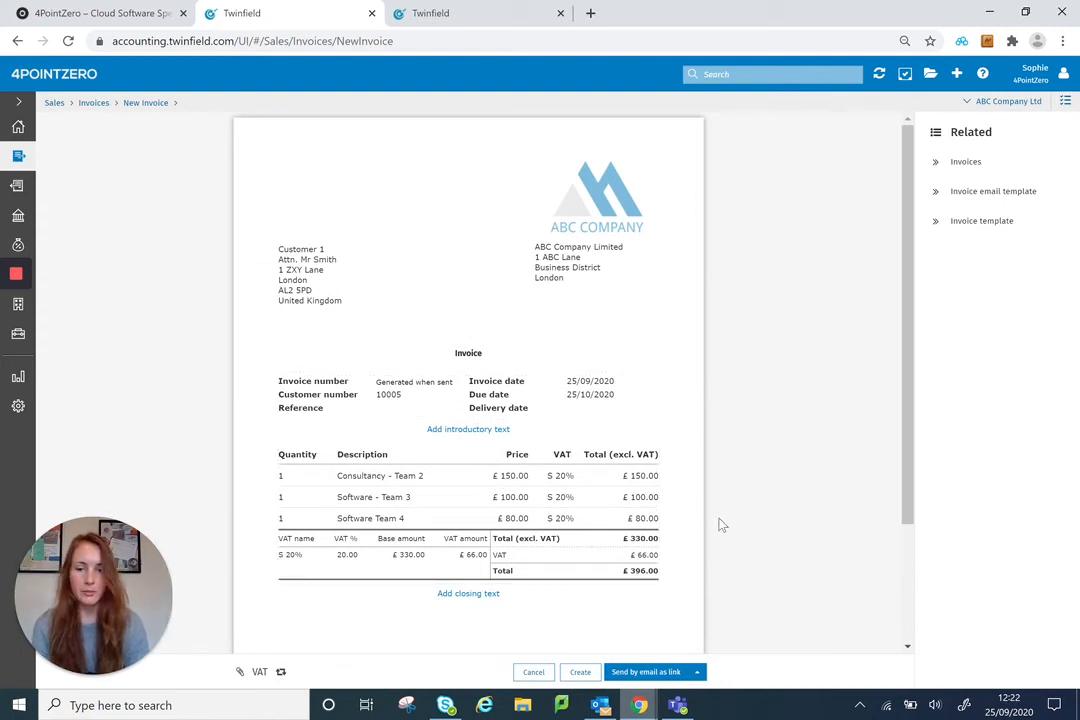
left_click(645, 672)
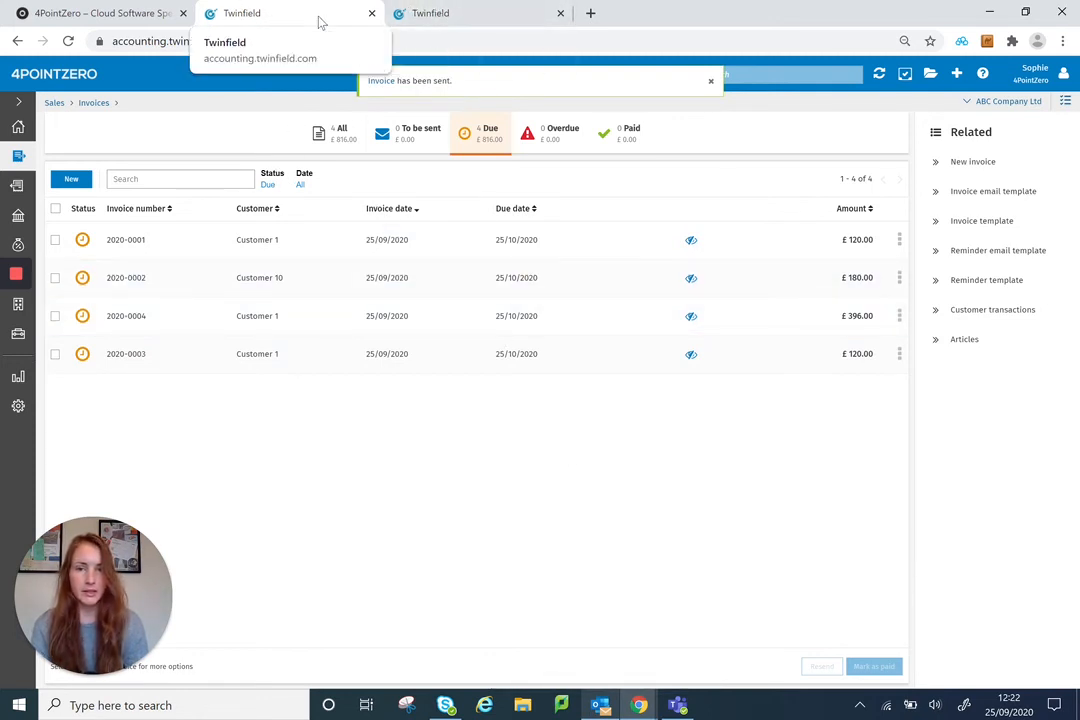
Step: Refresh the extended trial balance and open the general ledger transactions behind the Sales - Software transactions amount
left_click(455, 15)
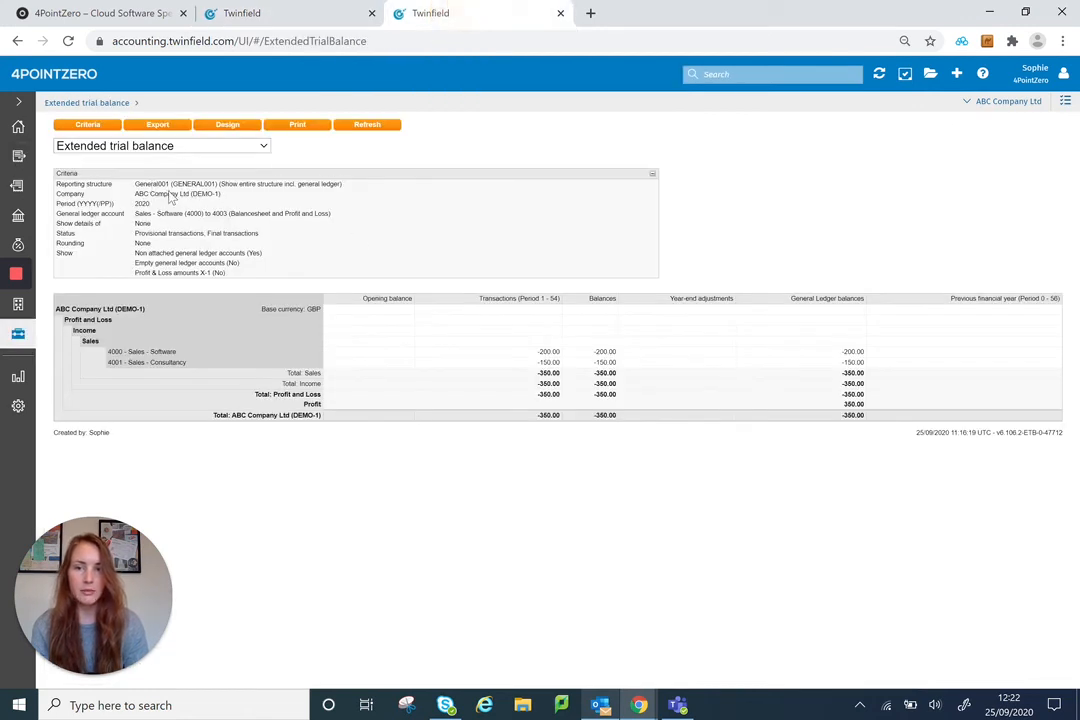
left_click(370, 126)
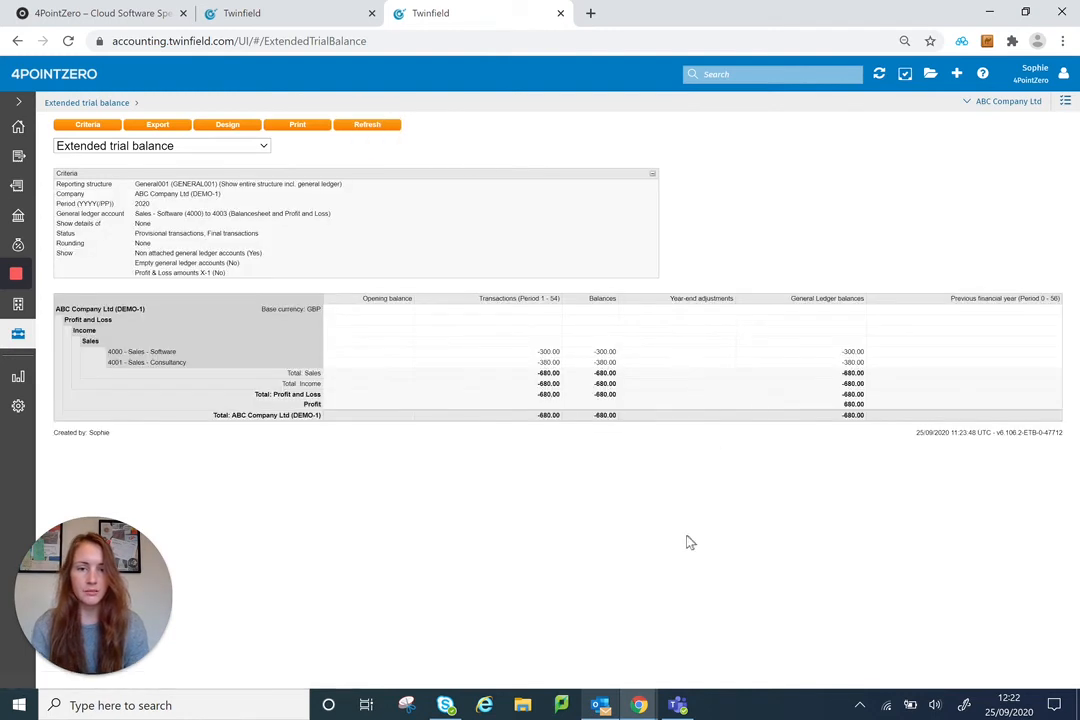
left_click(558, 352)
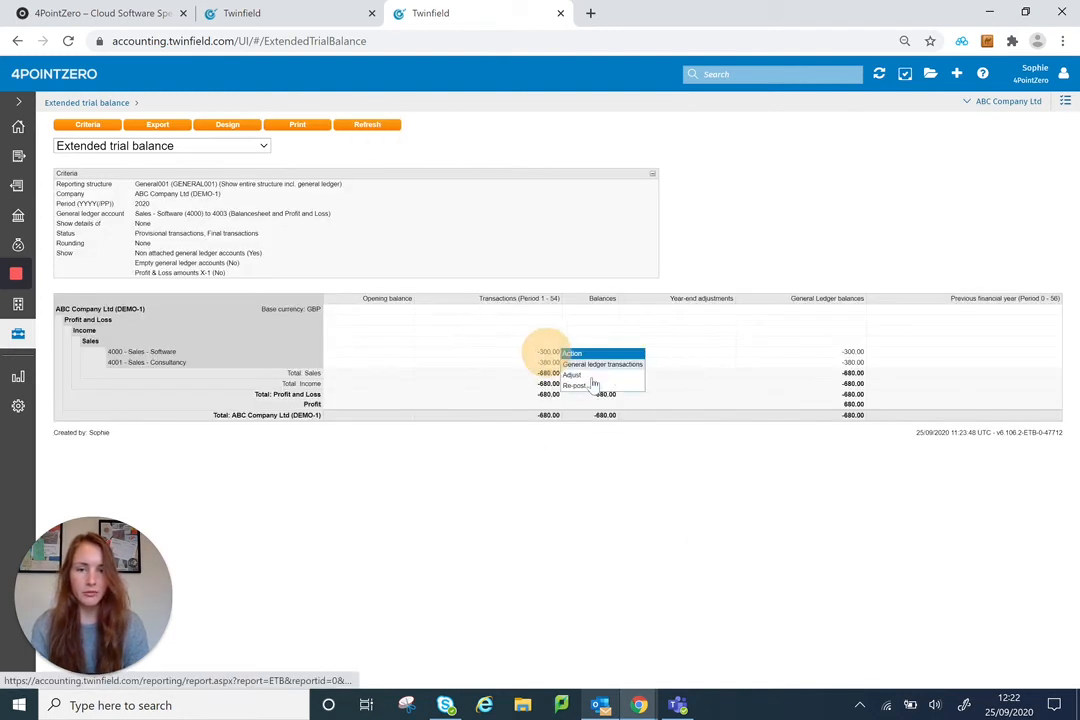
left_click(603, 366)
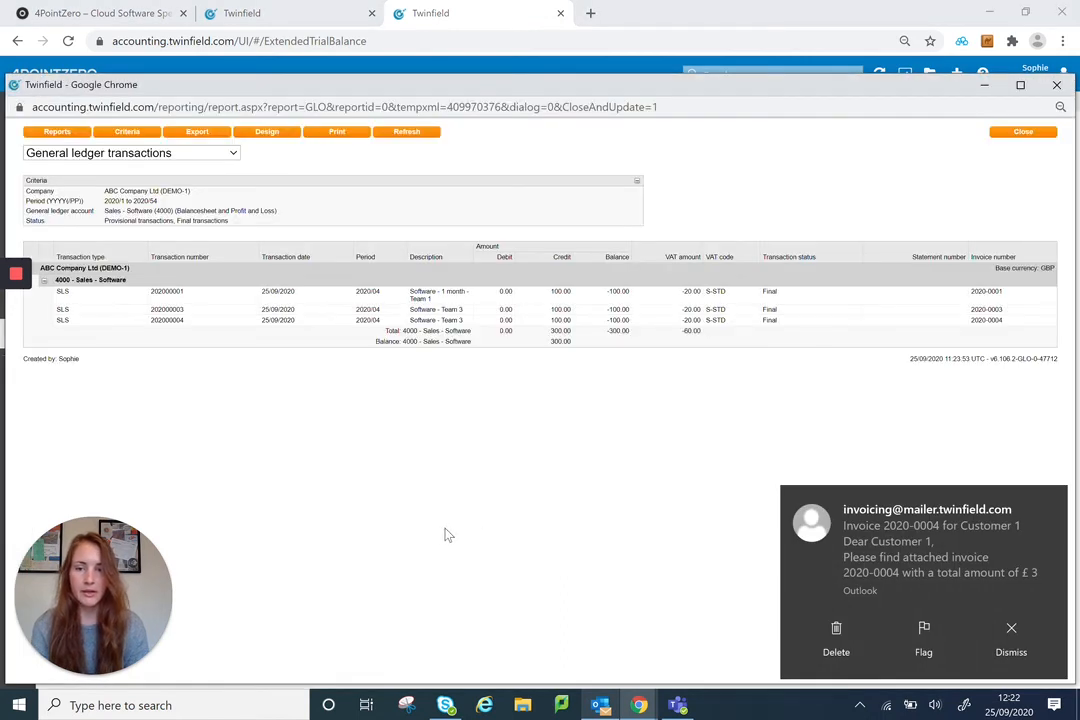
Step: Open the last Software - Team 3 transaction and examine the general ledger account and cost centre on each invoice line
left_click(484, 328)
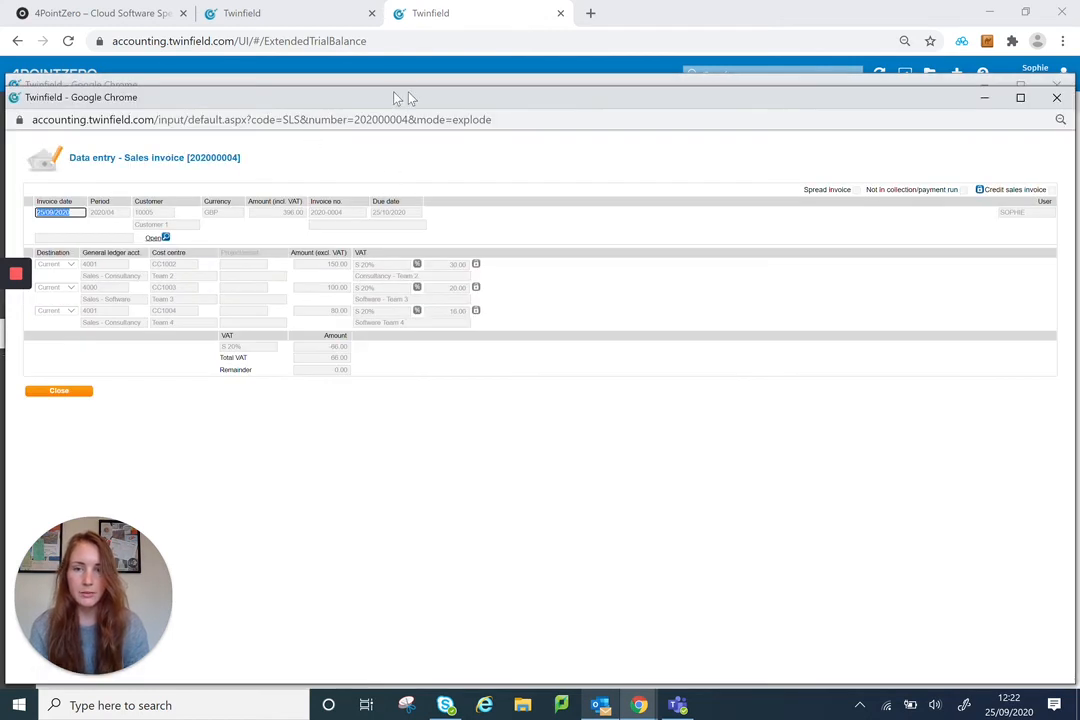
left_click_drag(397, 98, 475, 41)
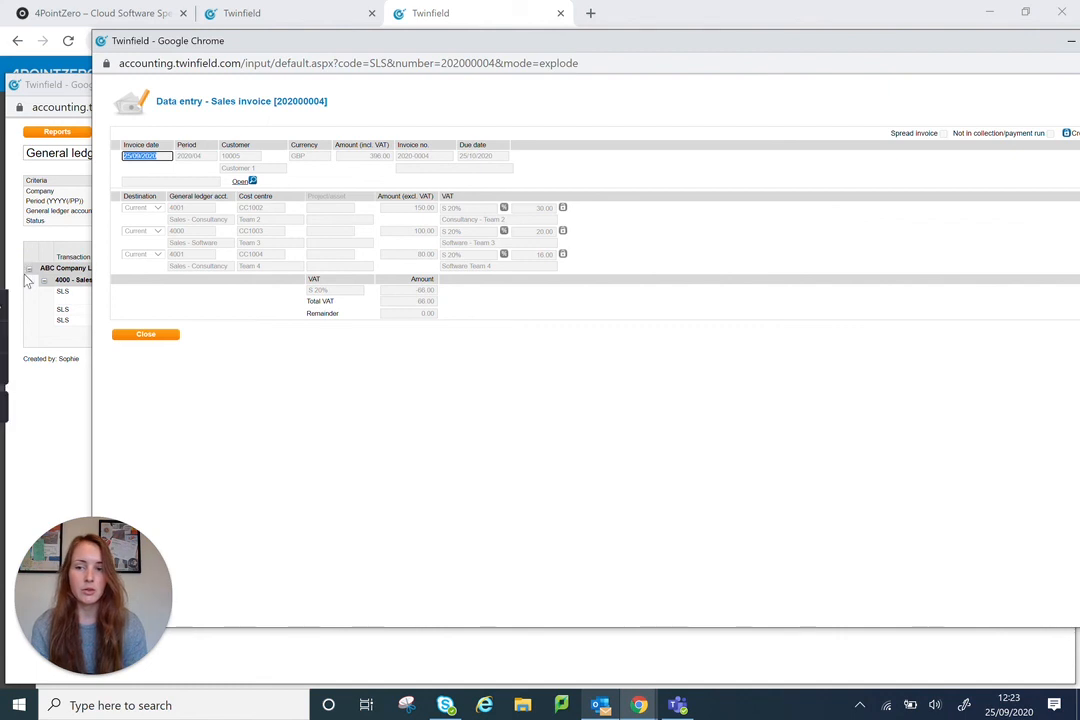
mouse_move(16, 276)
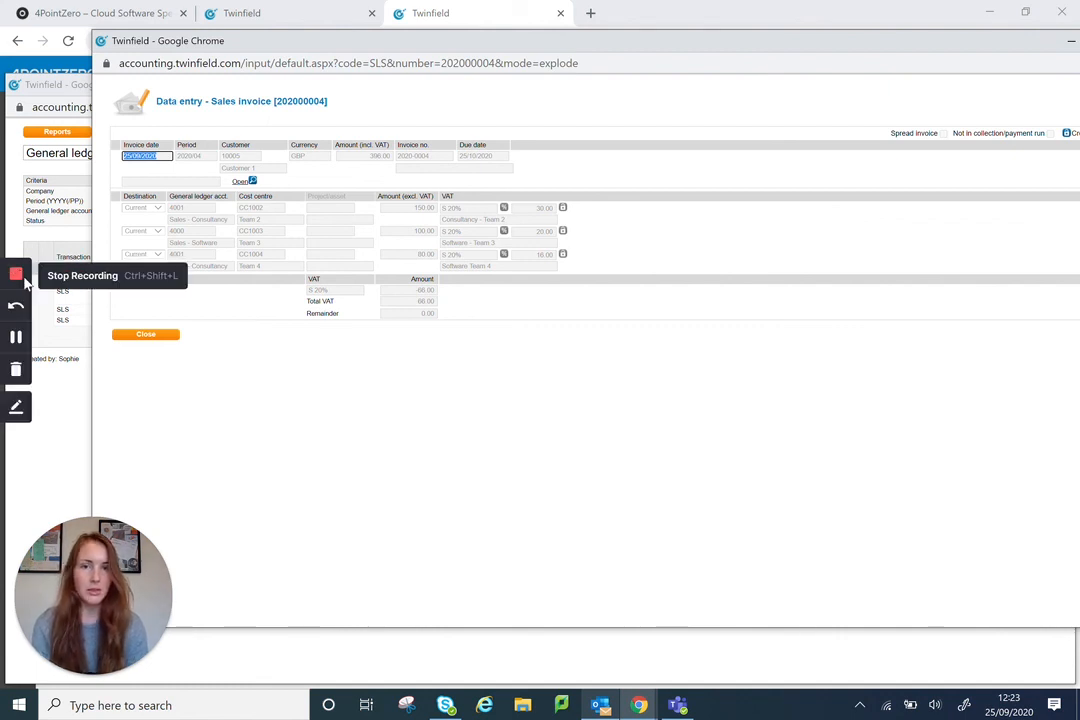